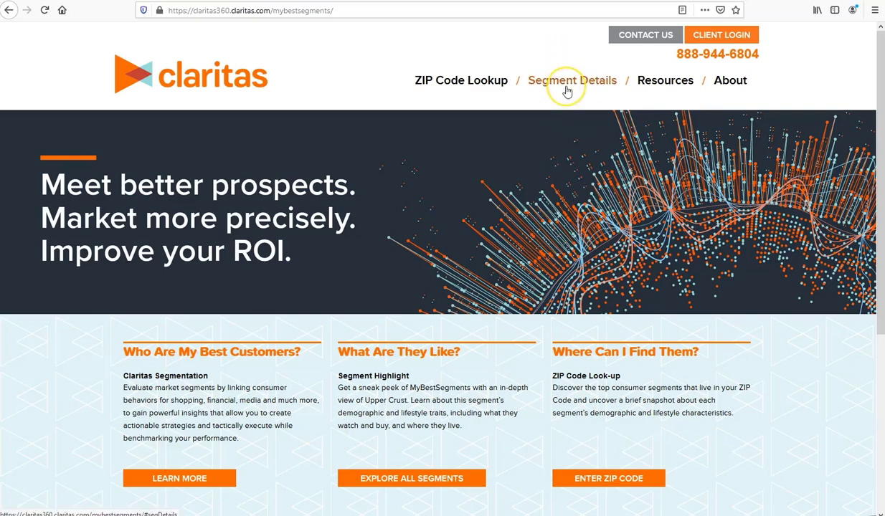
# Go to Segment Details on the PRIZM Premier tab and select the 04 Young Digerati segment.
pyautogui.click(450, 85)
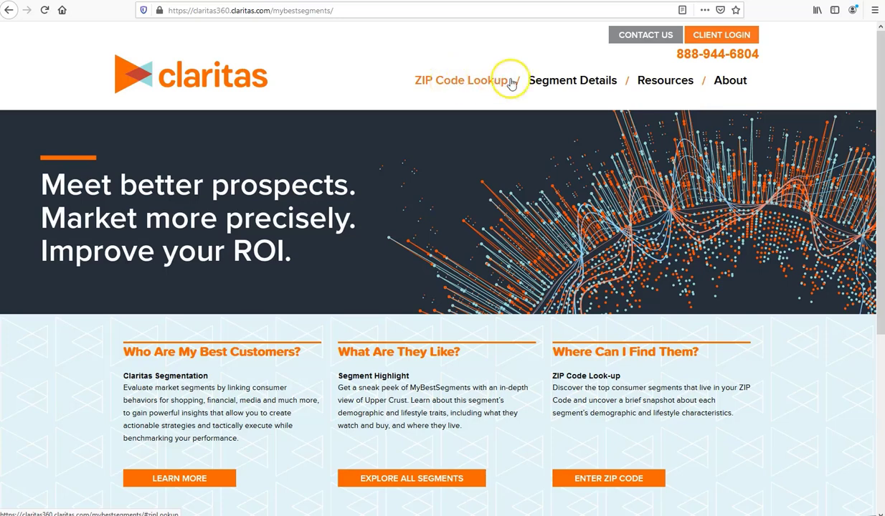
pyautogui.click(589, 85)
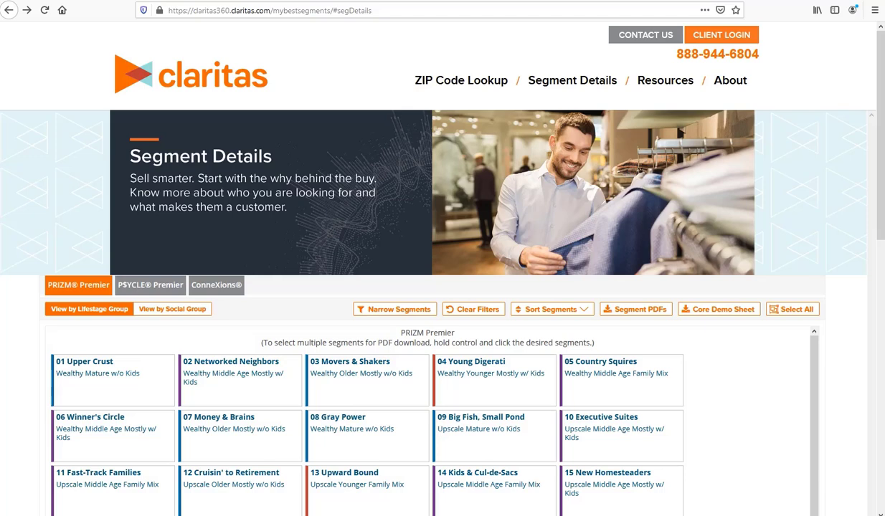
pyautogui.click(342, 71)
pyautogui.click(73, 285)
pyautogui.scroll(-2, 275, 307)
pyautogui.scroll(-2, 276, 307)
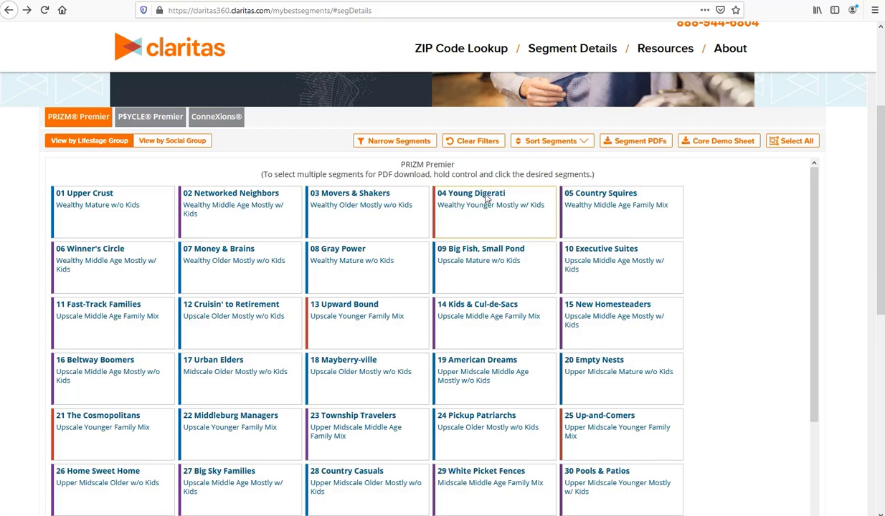
pyautogui.click(482, 198)
# Open the 04 Young Digerati profile and scroll through its Snapshot traits and top counties.
pyautogui.click(479, 199)
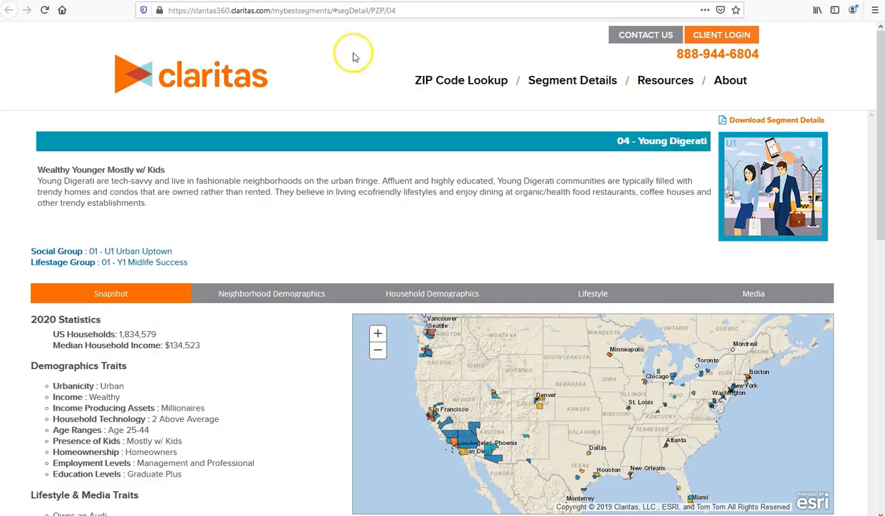
pyautogui.scroll(-2, 103, 169)
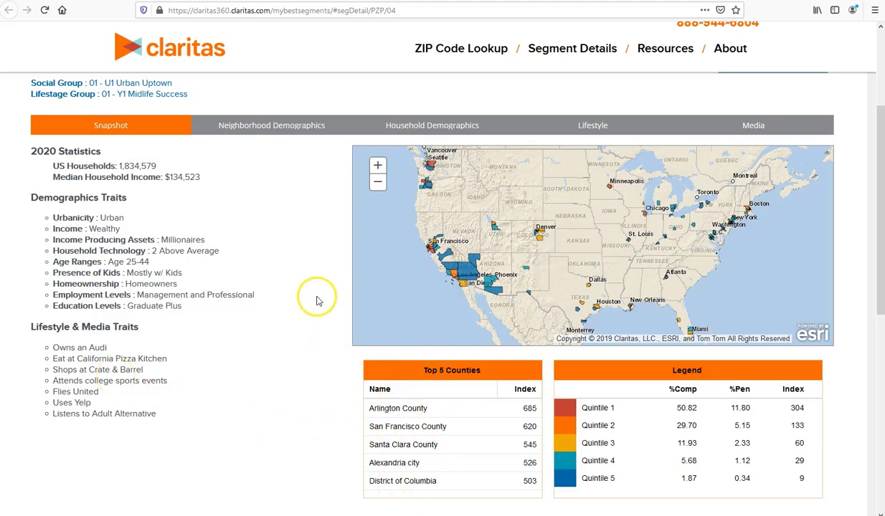
pyautogui.scroll(5, 316, 296)
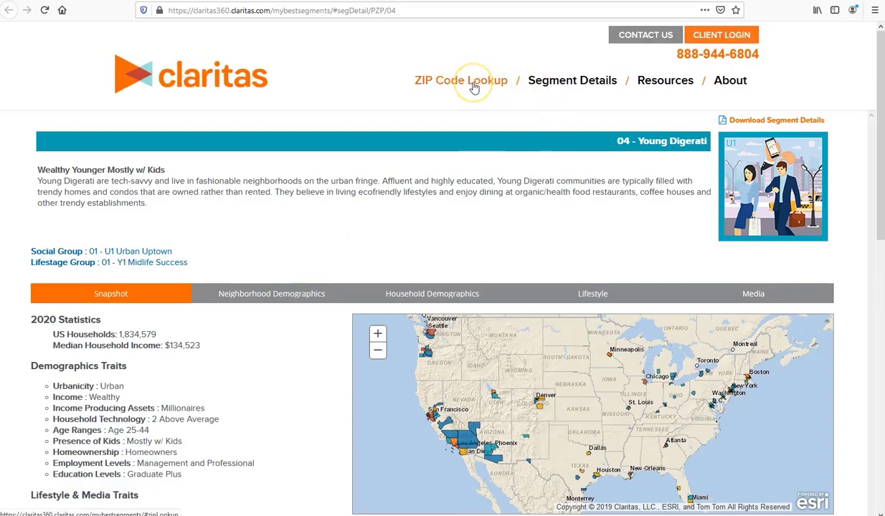
# Look up ZIP code 60605 and scroll down to its top segments.
pyautogui.click(474, 87)
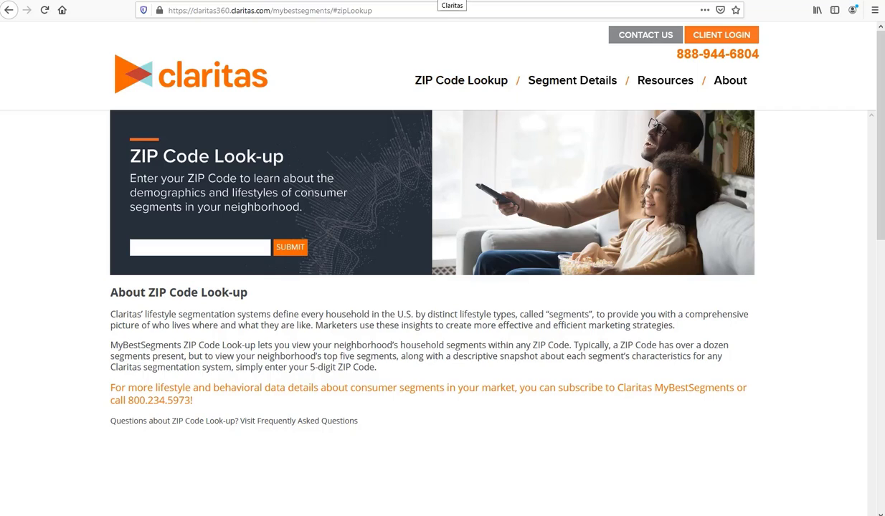
pyautogui.click(212, 247)
pyautogui.write('60605')
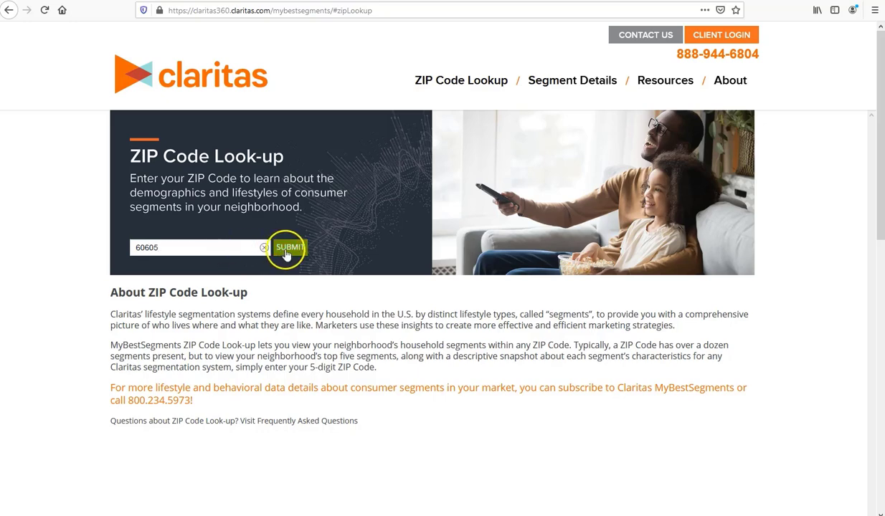
pyautogui.click(289, 248)
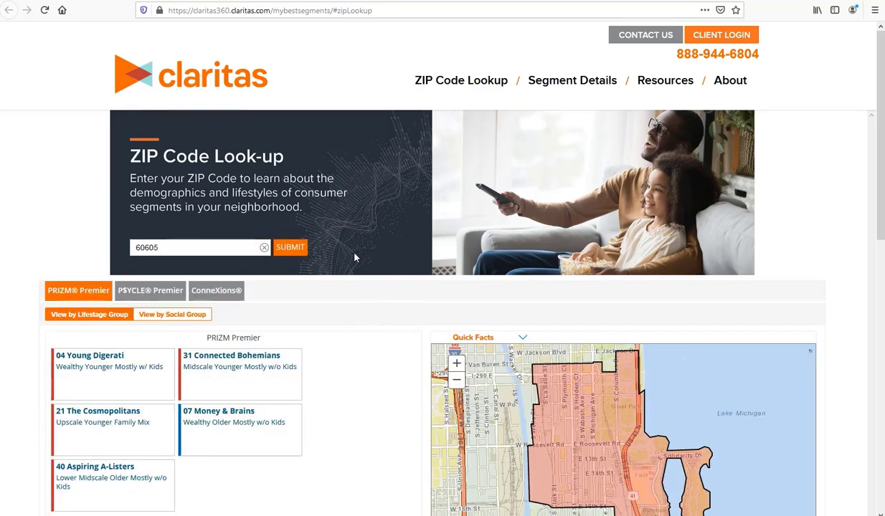
pyautogui.scroll(-3, 355, 258)
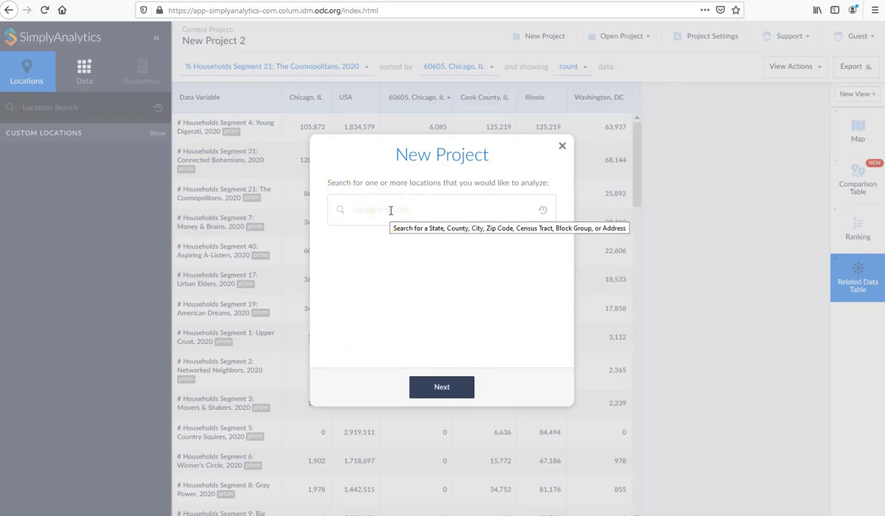
# Start a new project located in Chicago, IL and continue to the seed-variable choice.
pyautogui.click(390, 210)
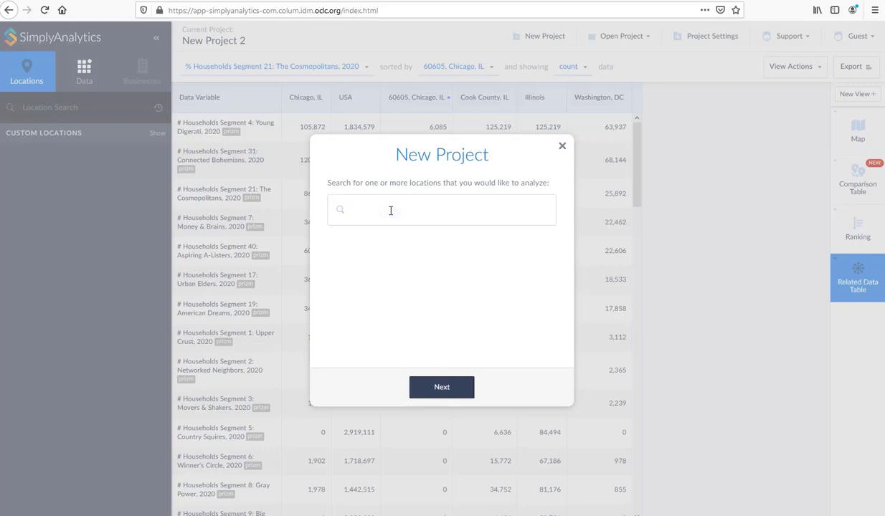
pyautogui.write('chicago')
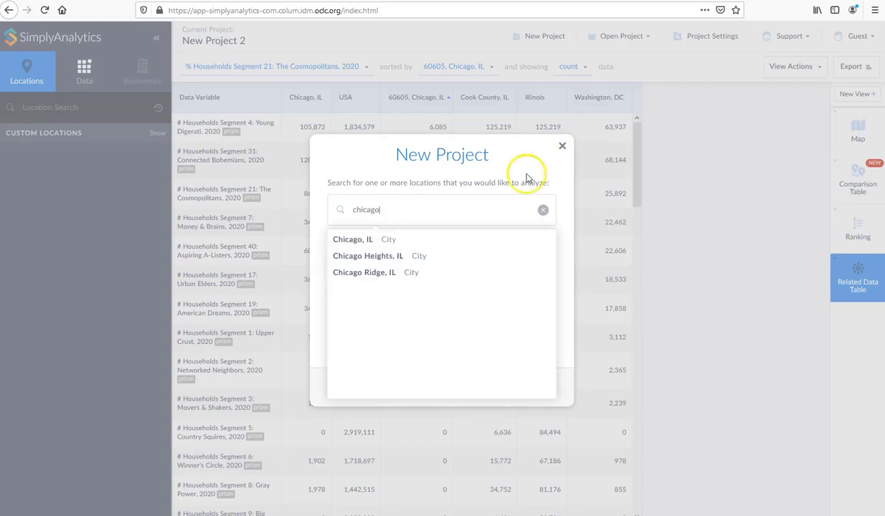
pyautogui.click(408, 244)
pyautogui.click(450, 388)
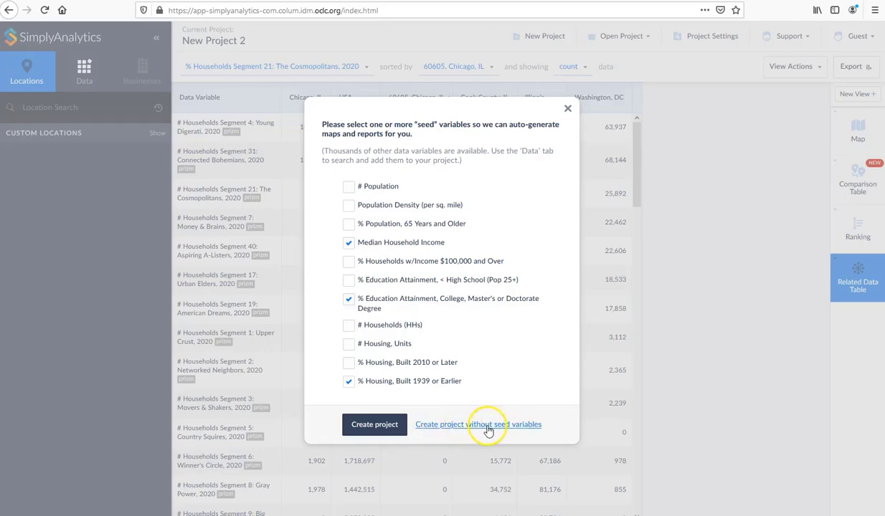
# Create the project without seed variables and begin a map view for Chicago, IL.
pyautogui.click(498, 431)
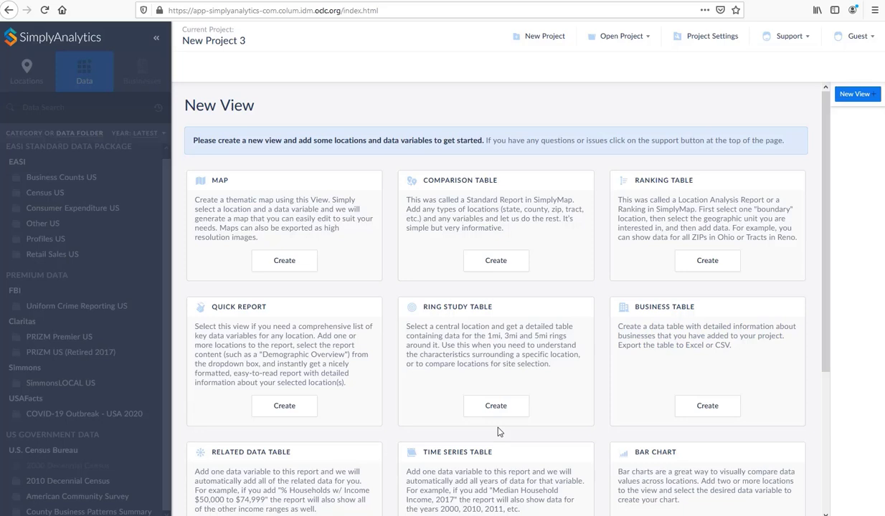
pyautogui.click(285, 262)
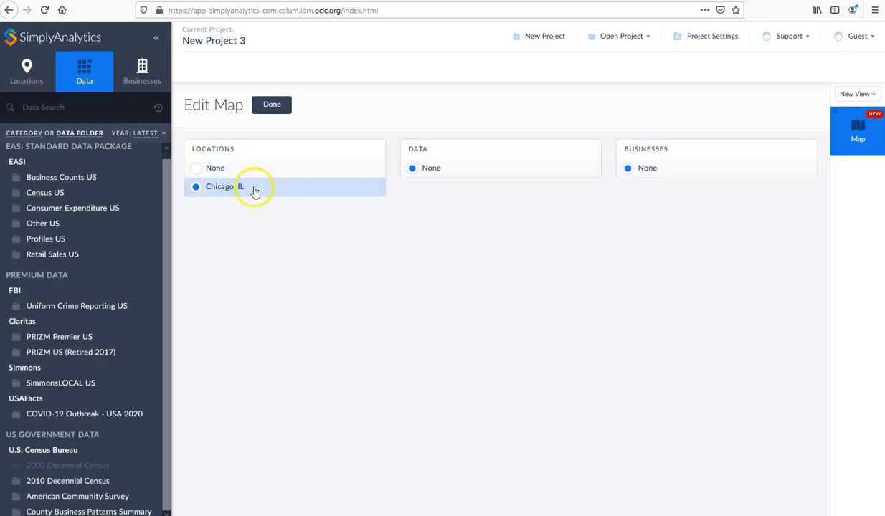
pyautogui.click(438, 174)
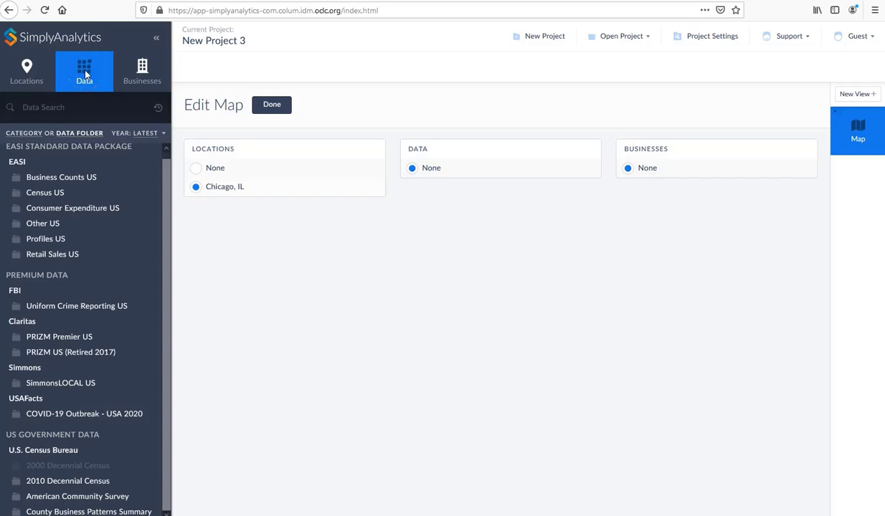
# Set the map's data to % Households Segment 4: Young Digerati, 2020.
pyautogui.click(54, 107)
pyautogui.write('young digerati')
pyautogui.press('Return')
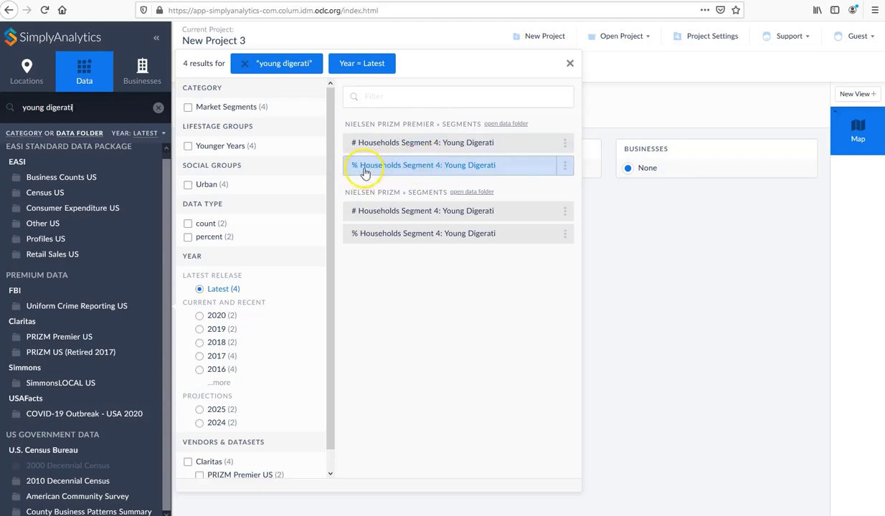
pyautogui.click(450, 170)
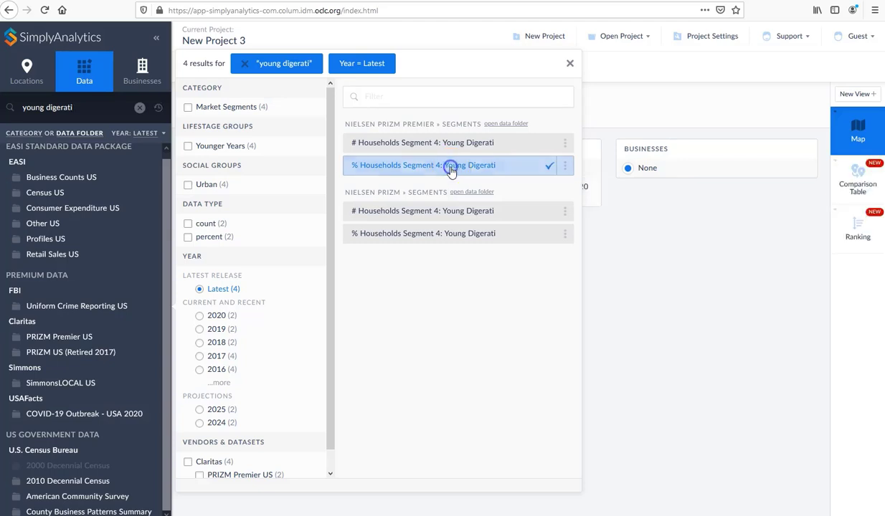
pyautogui.click(570, 63)
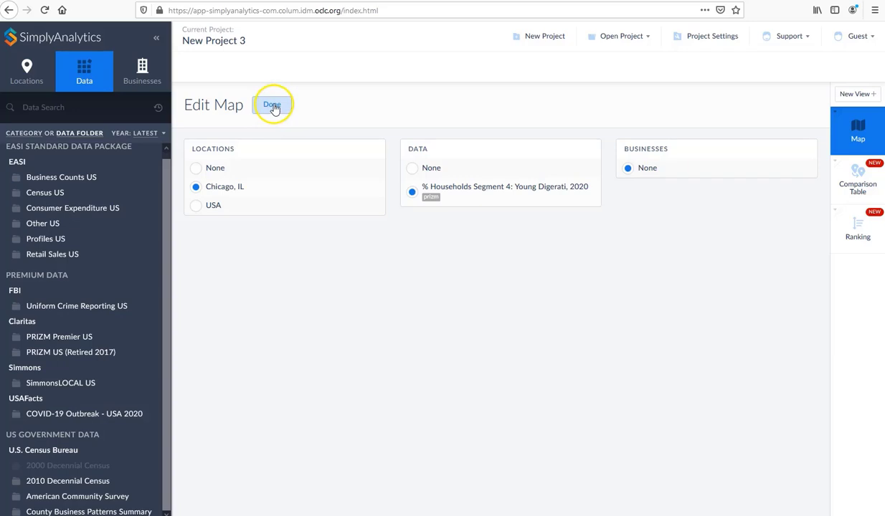
pyautogui.click(272, 105)
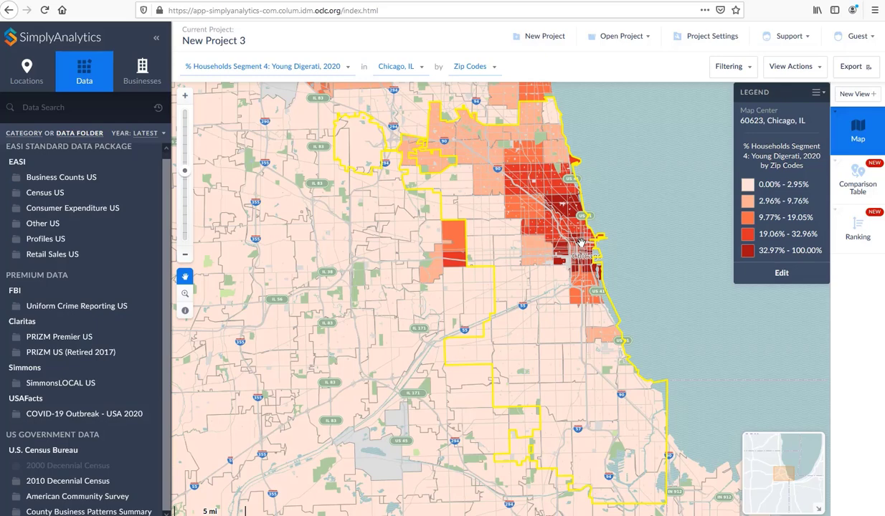
# Rank Chicago ZIP codes by % Households Segment 4: Young Digerati, 2020.
pyautogui.click(864, 231)
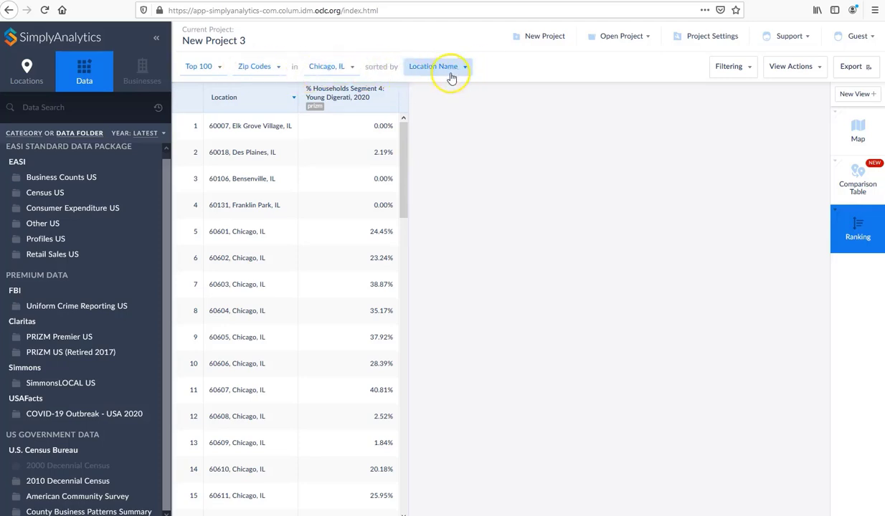
pyautogui.click(466, 67)
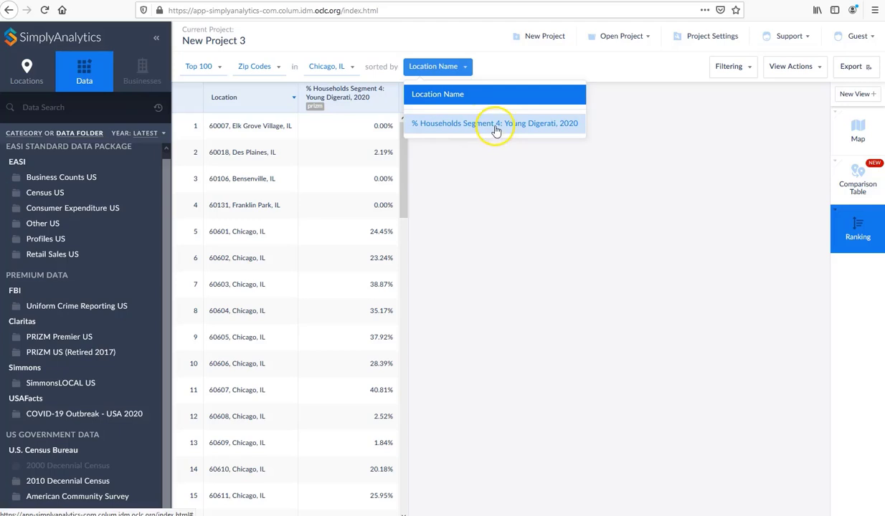
pyautogui.click(496, 128)
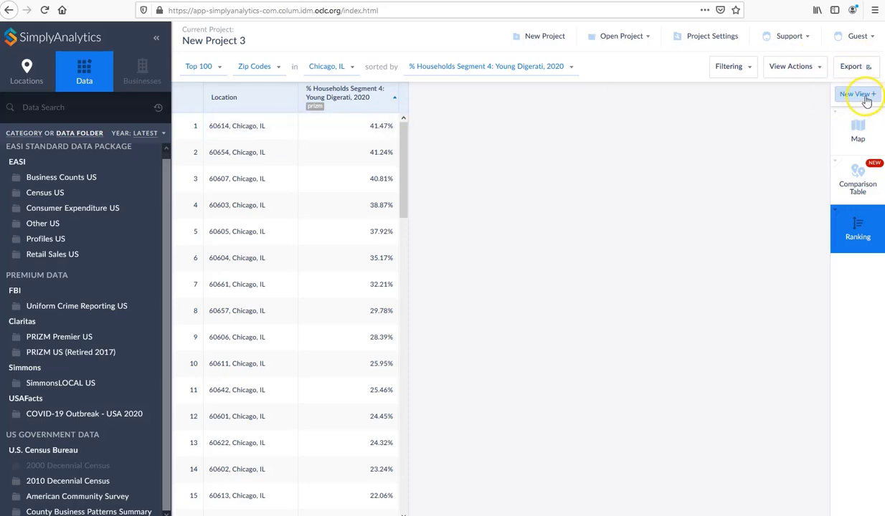
# Add a Related Data Table view of PRIZM segment household counts for Chicago, IL and USA.
pyautogui.click(869, 98)
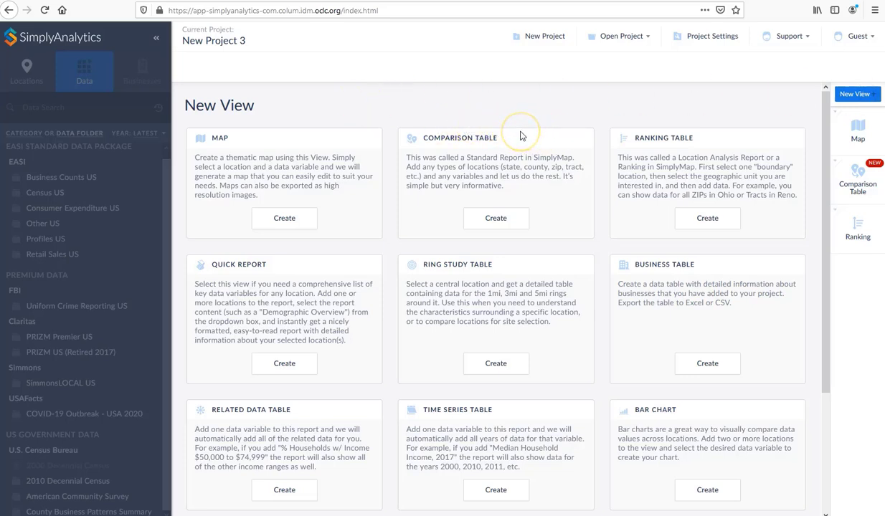
pyautogui.scroll(-2, 521, 136)
pyautogui.scroll(-1, 521, 134)
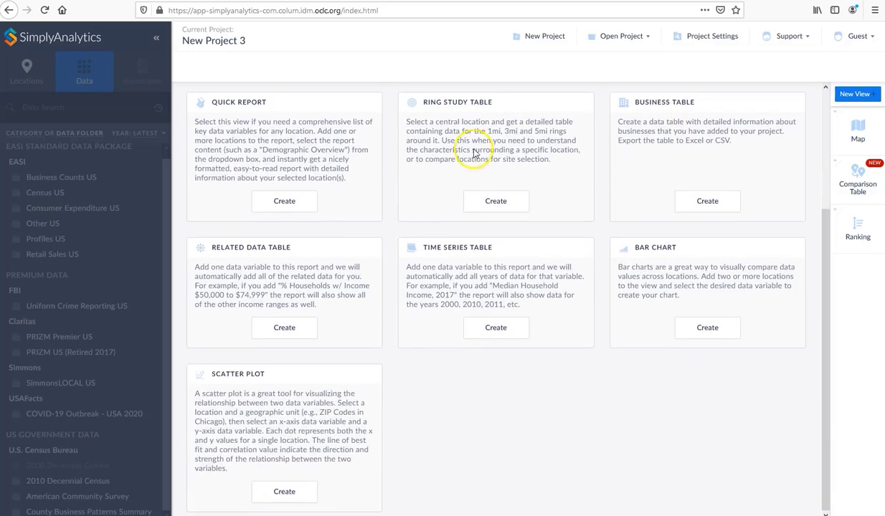
pyautogui.click(284, 331)
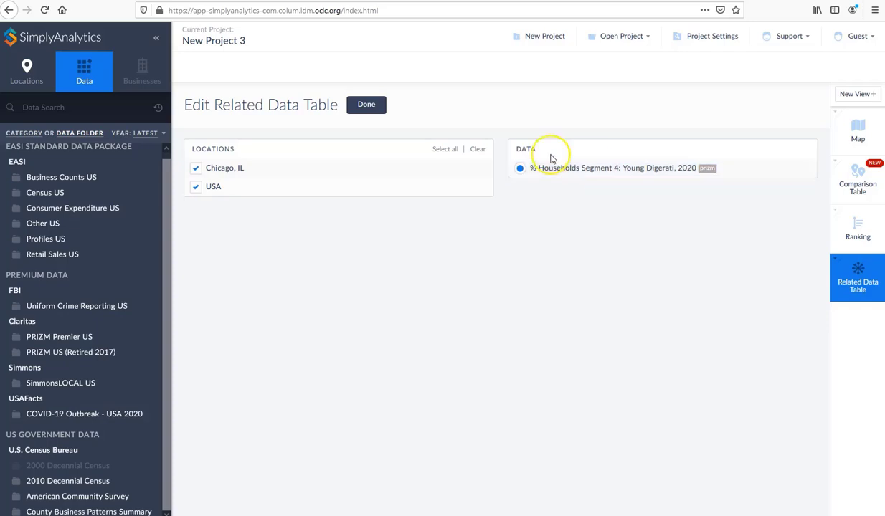
pyautogui.click(367, 105)
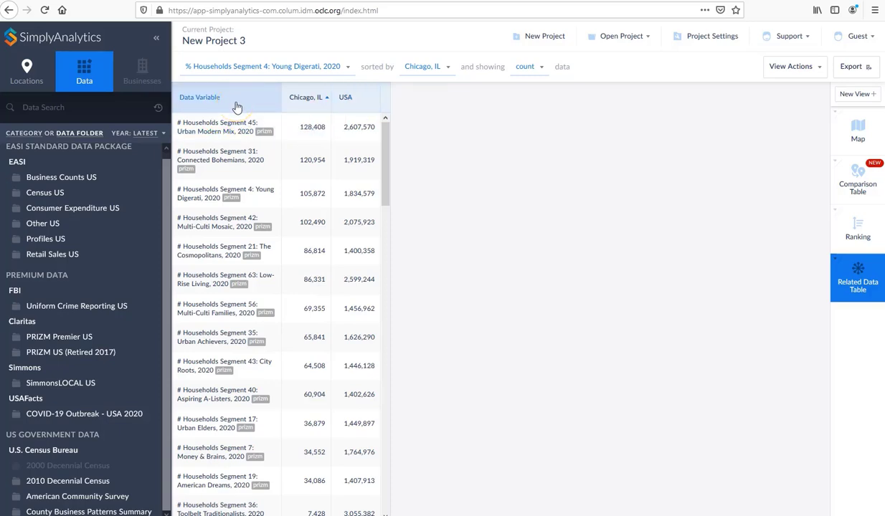
pyautogui.click(242, 127)
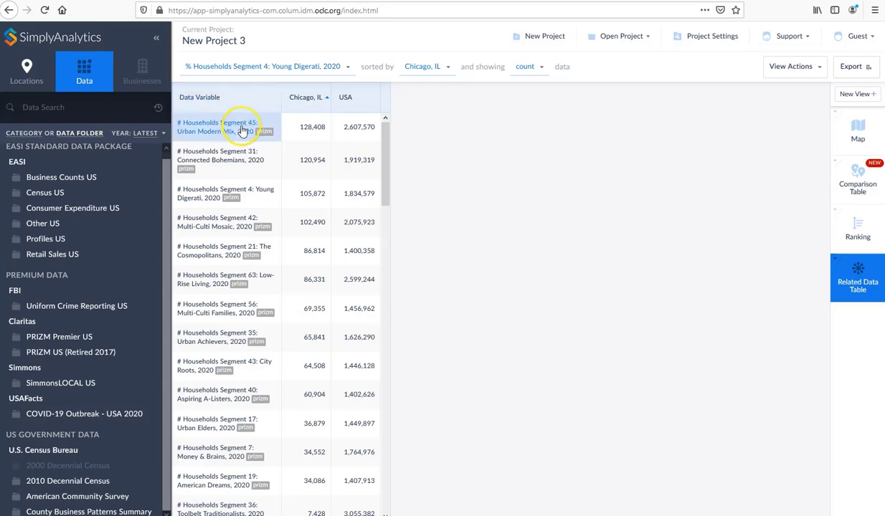
pyautogui.click(246, 131)
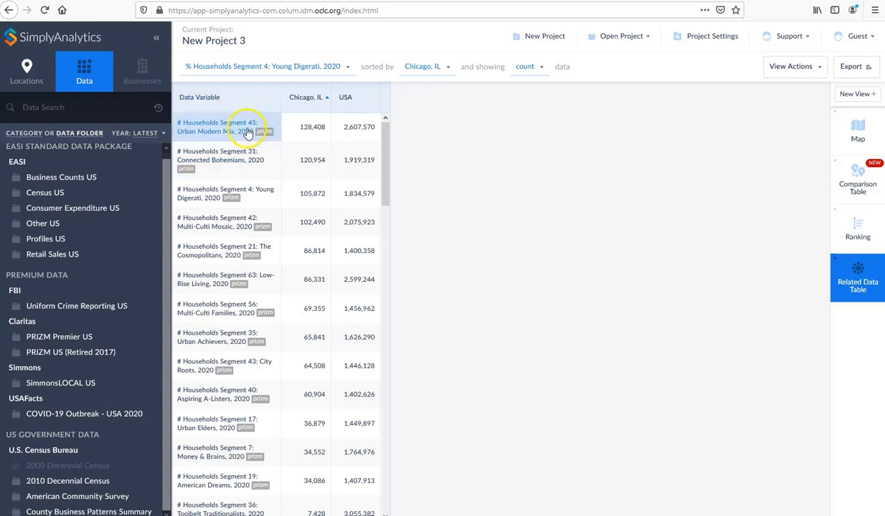
pyautogui.click(314, 134)
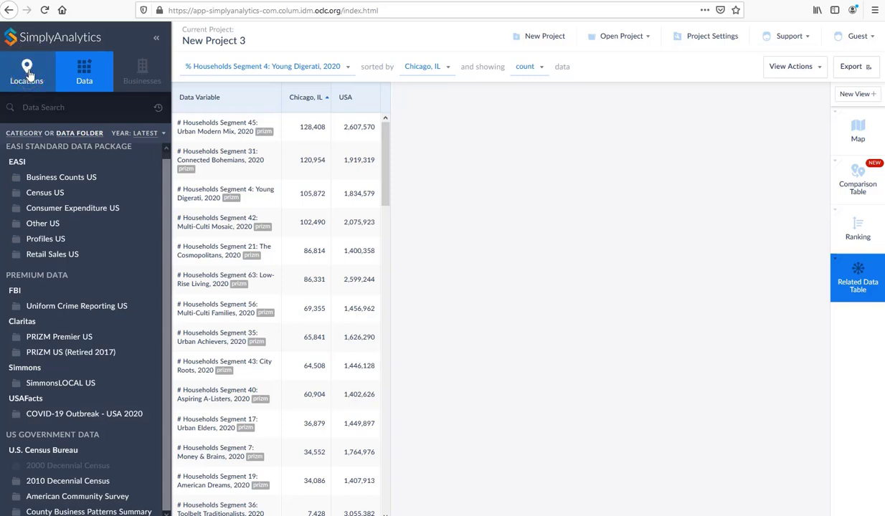
# Add Cook County, IL, Illinois and 60605, Chicago, IL as location columns.
pyautogui.click(29, 75)
pyautogui.click(50, 109)
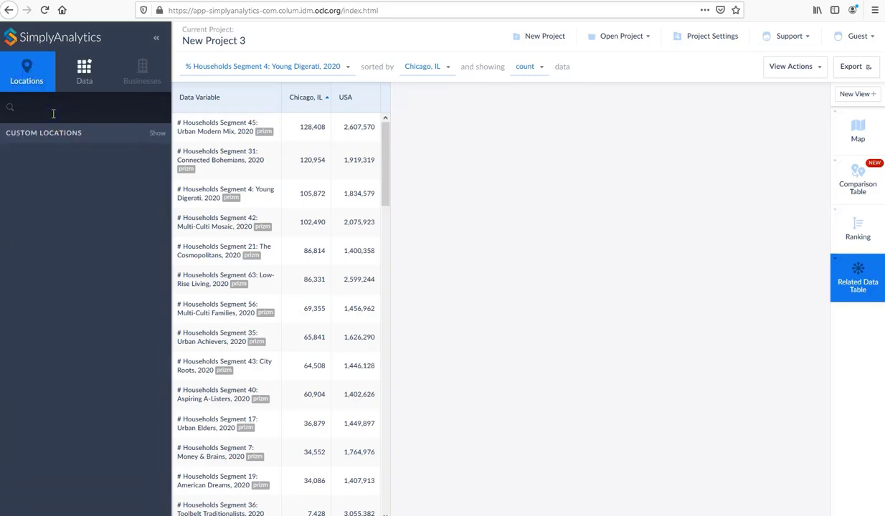
pyautogui.write('cook')
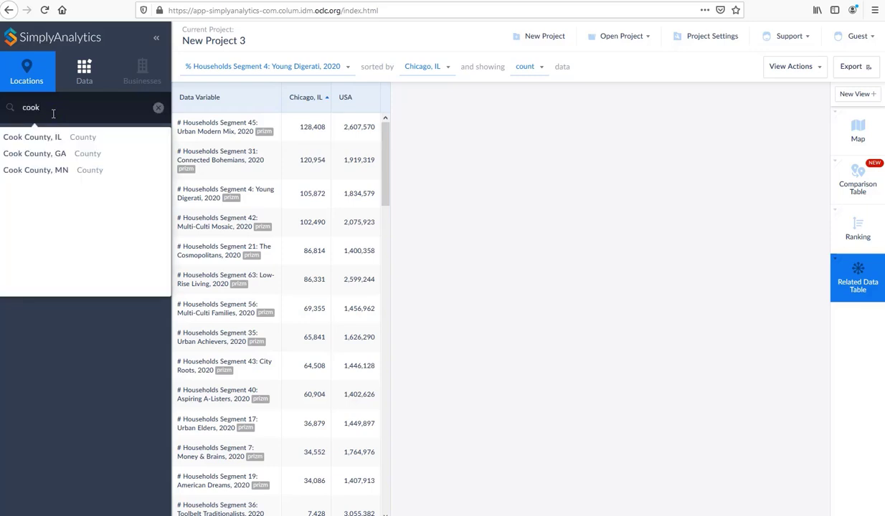
pyautogui.click(65, 136)
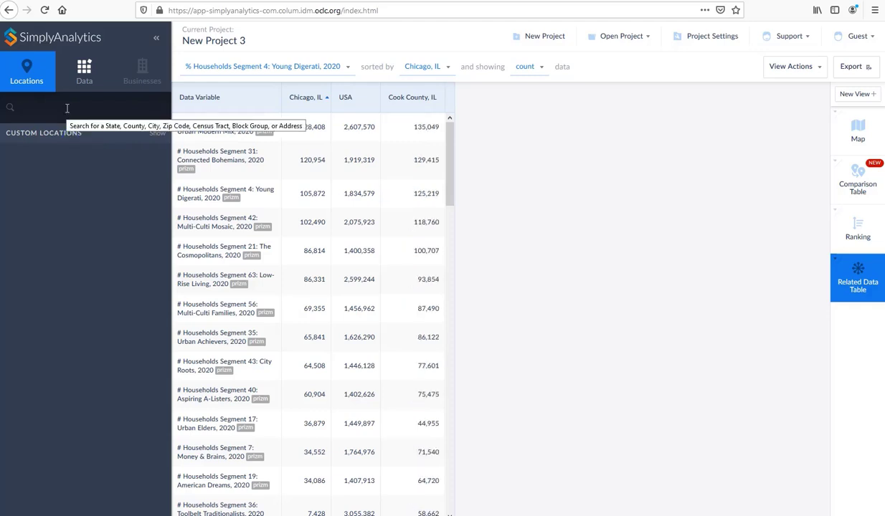
pyautogui.write('illinois')
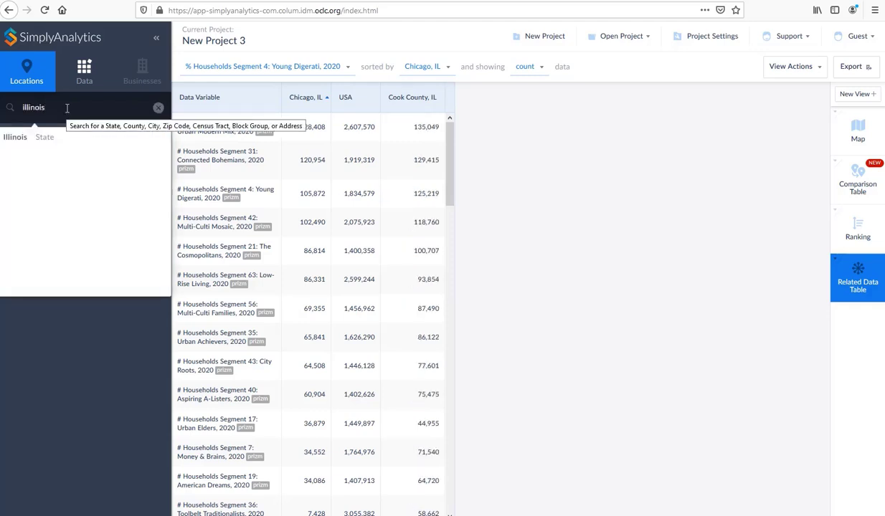
pyautogui.click(42, 136)
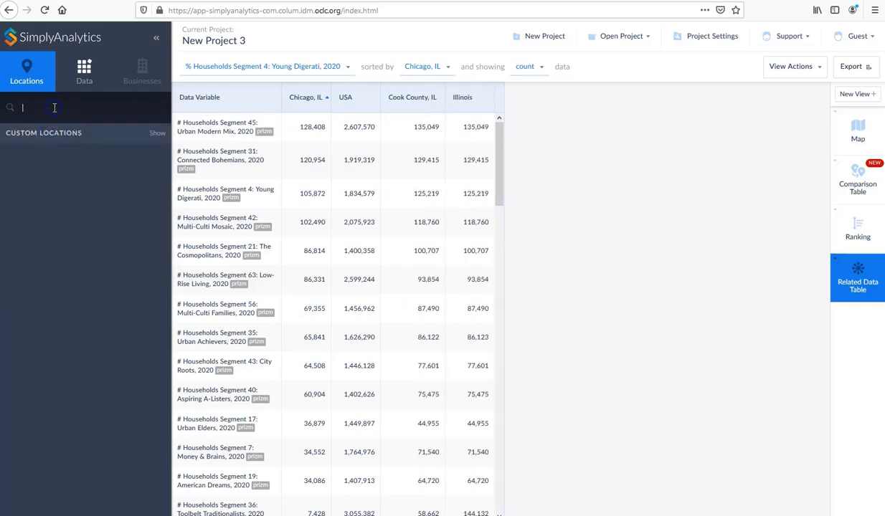
pyautogui.write('60605')
pyautogui.click(75, 144)
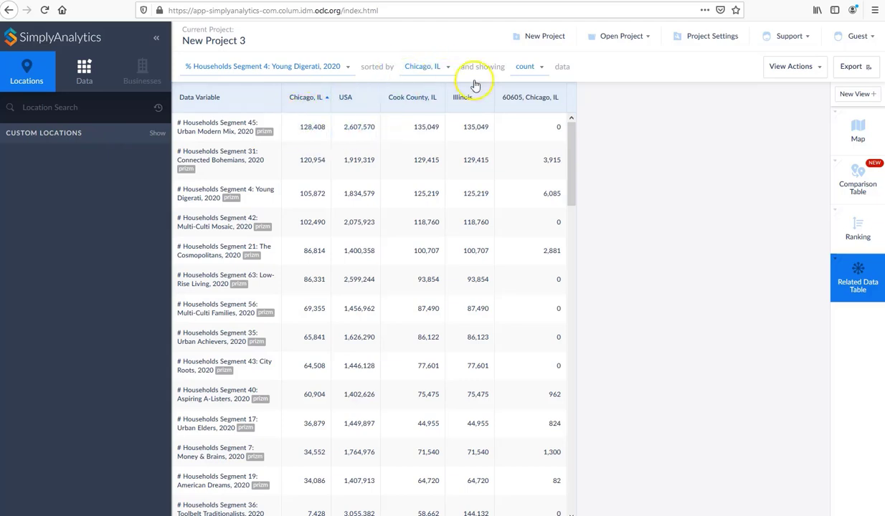
# Sort the table by Illinois, then by the 60605, Chicago, IL column.
pyautogui.click(442, 71)
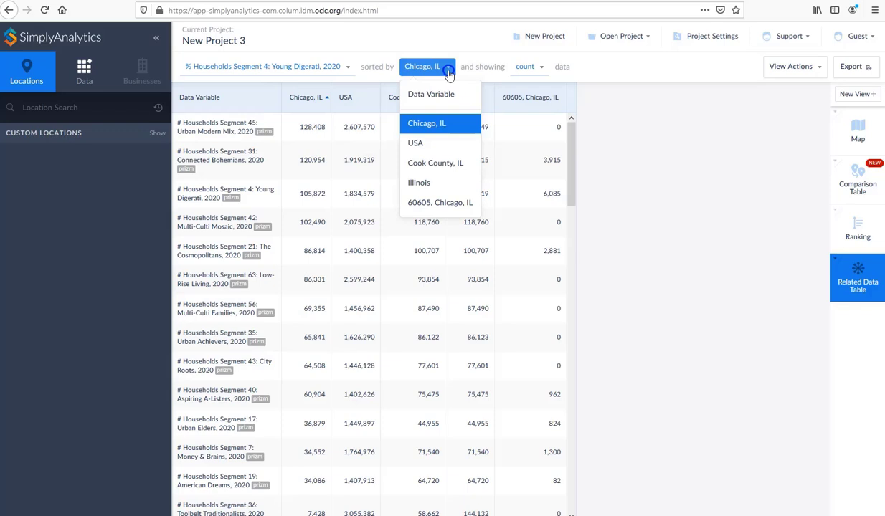
pyautogui.click(419, 183)
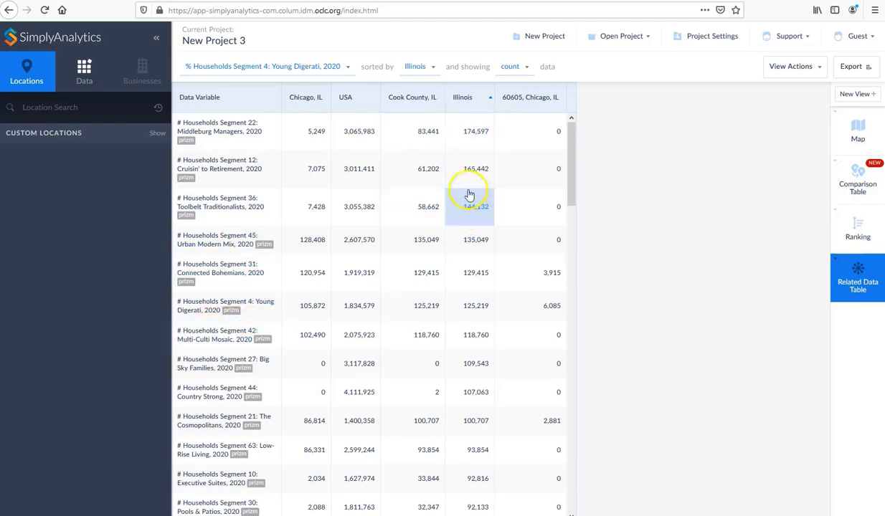
pyautogui.click(421, 66)
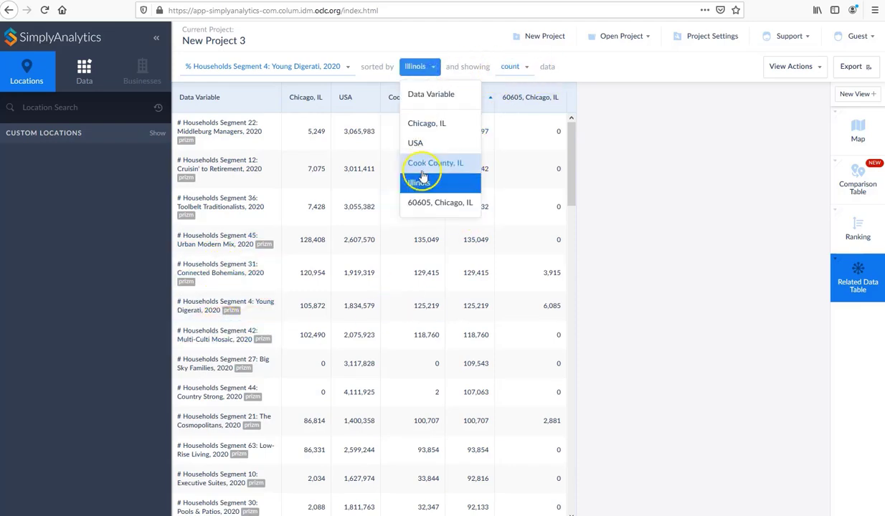
pyautogui.click(423, 202)
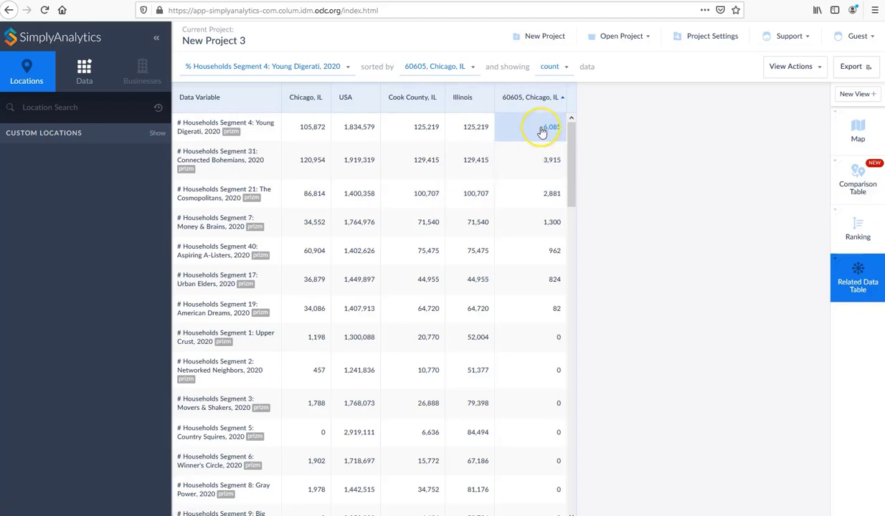